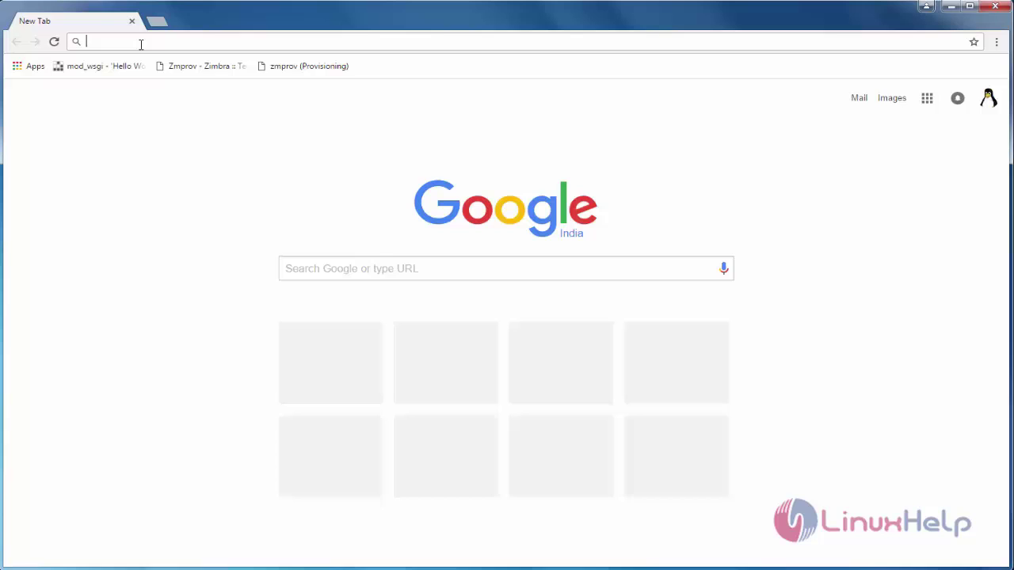
Load the Elastix login page at 192.168.7.19 in Chrome
type("192.16")
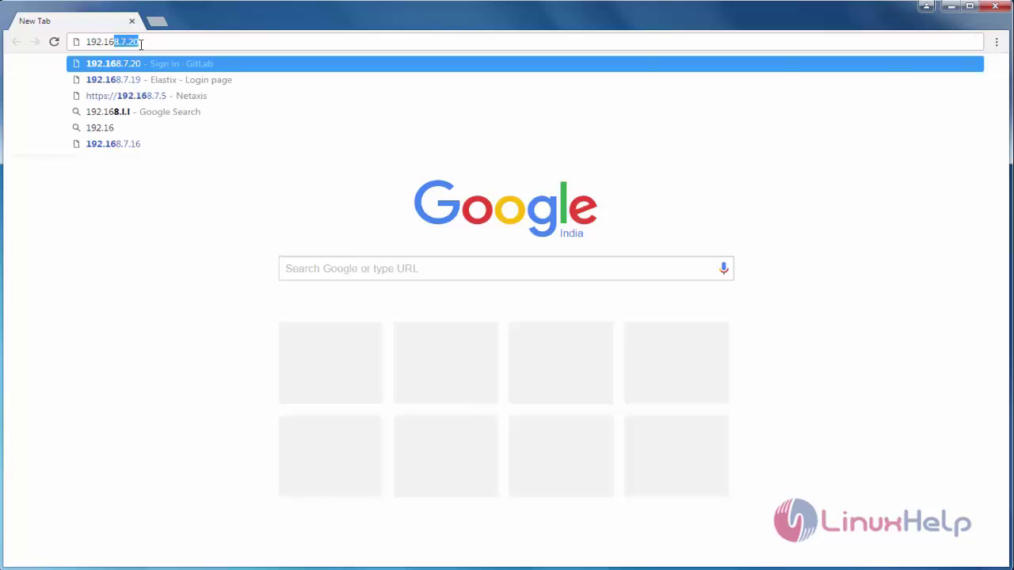
type("8.7.")
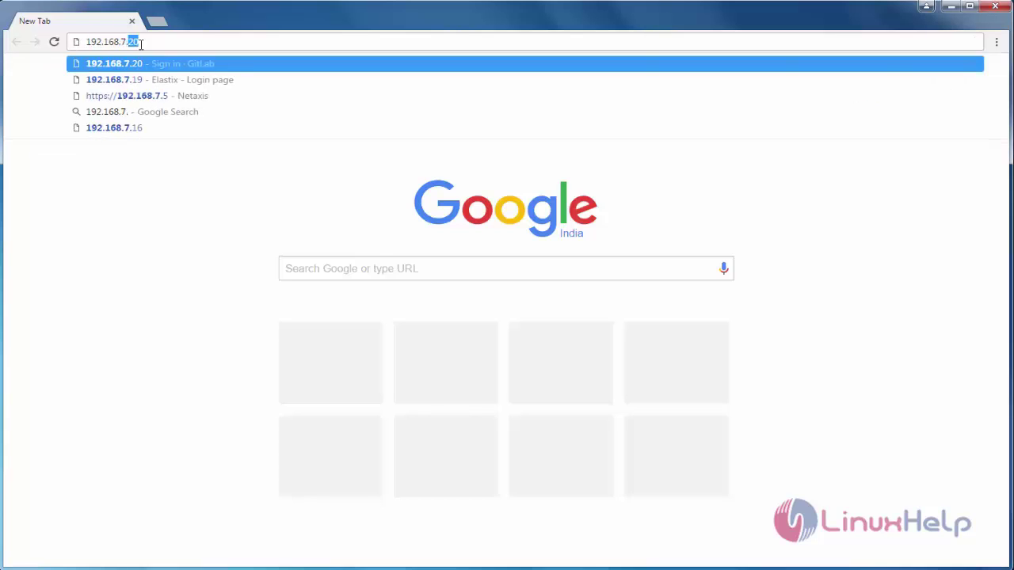
type("19")
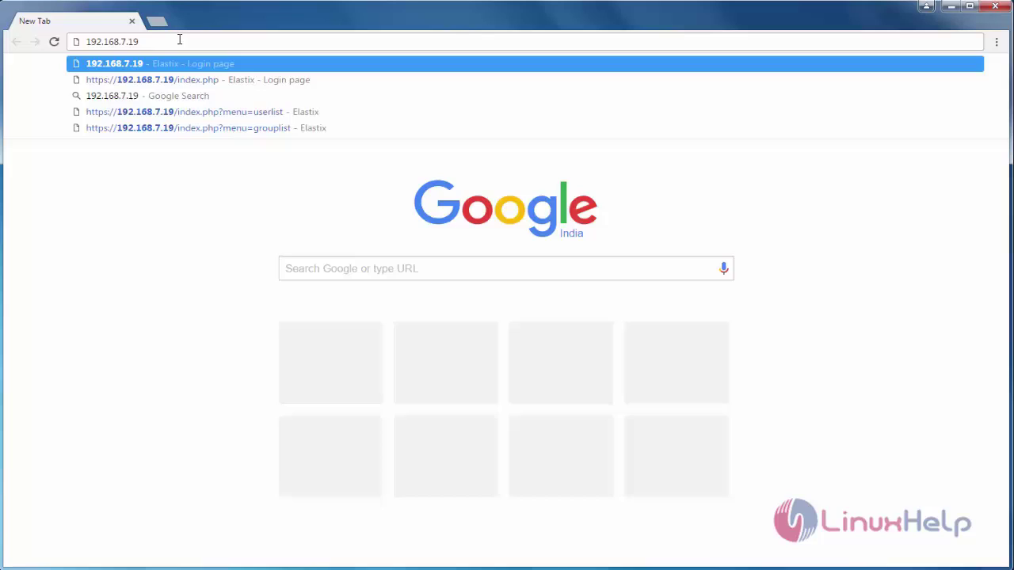
key("Return")
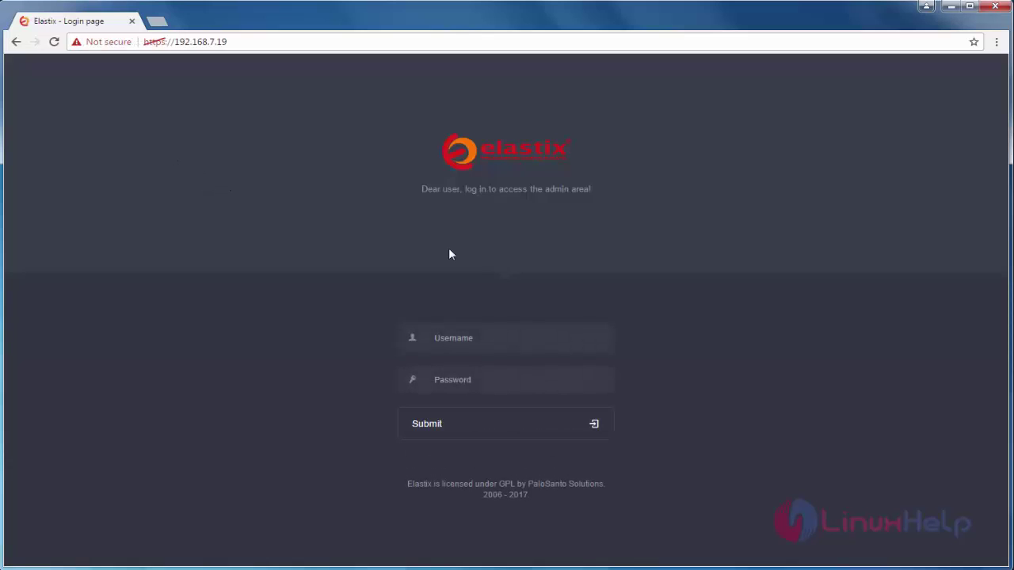
Log in to Elastix as admin with the account password
type("admin")
key("Tab")
type("passwo")
left_click(465, 426)
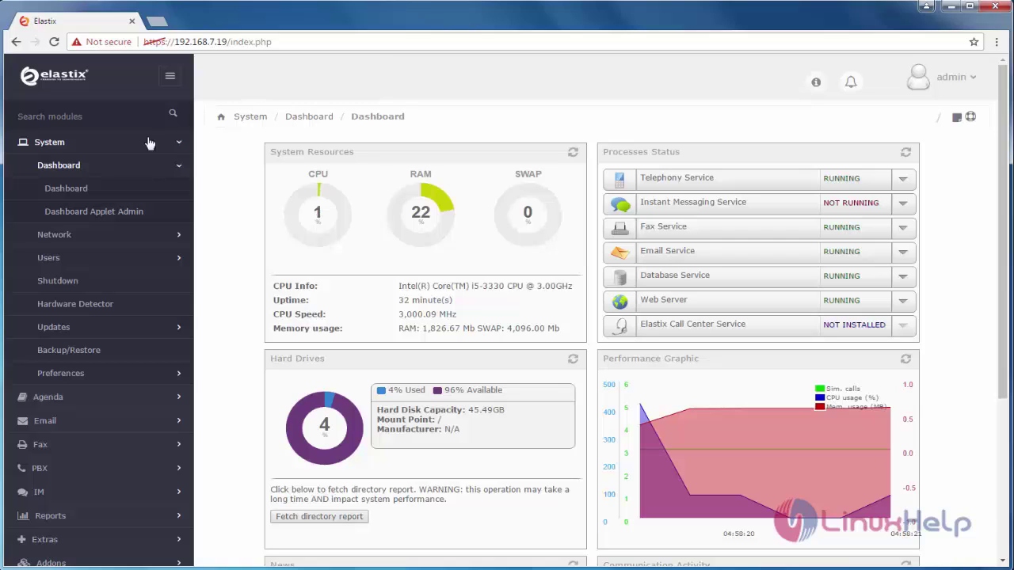
Collapse and re-expand the System sidebar section to reveal the user management options
left_click(179, 167)
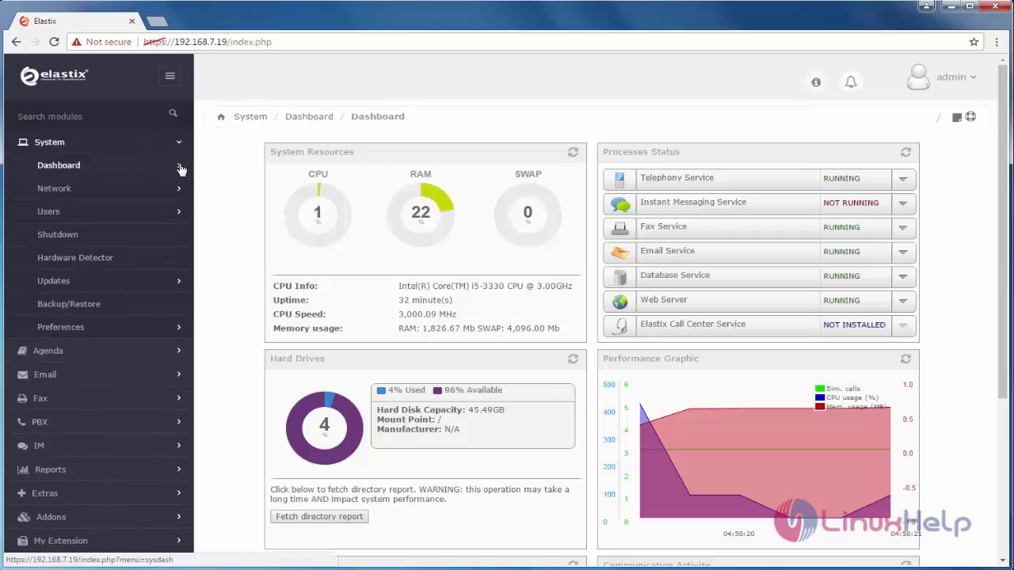
left_click(185, 143)
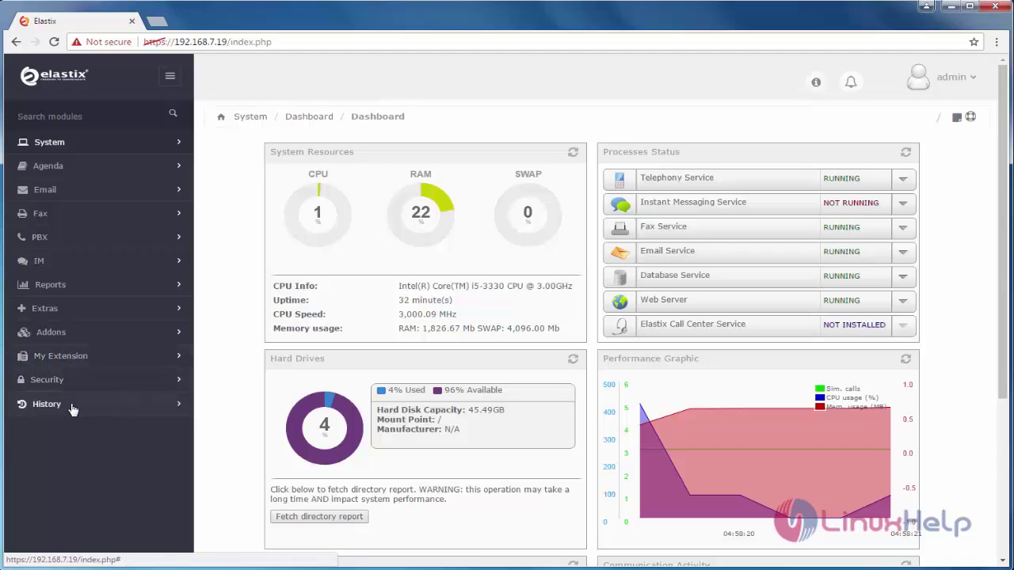
left_click(178, 148)
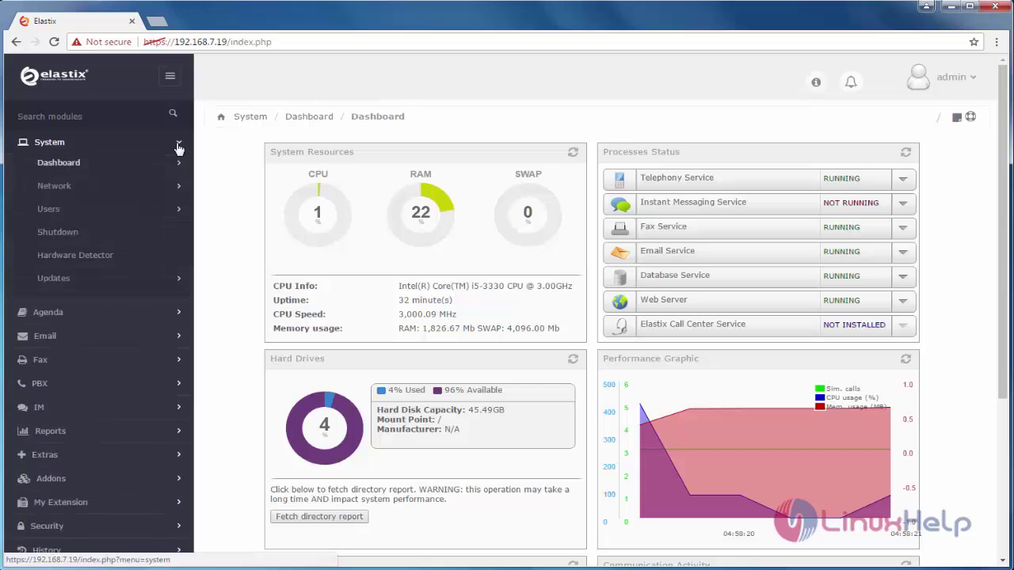
left_click(63, 213)
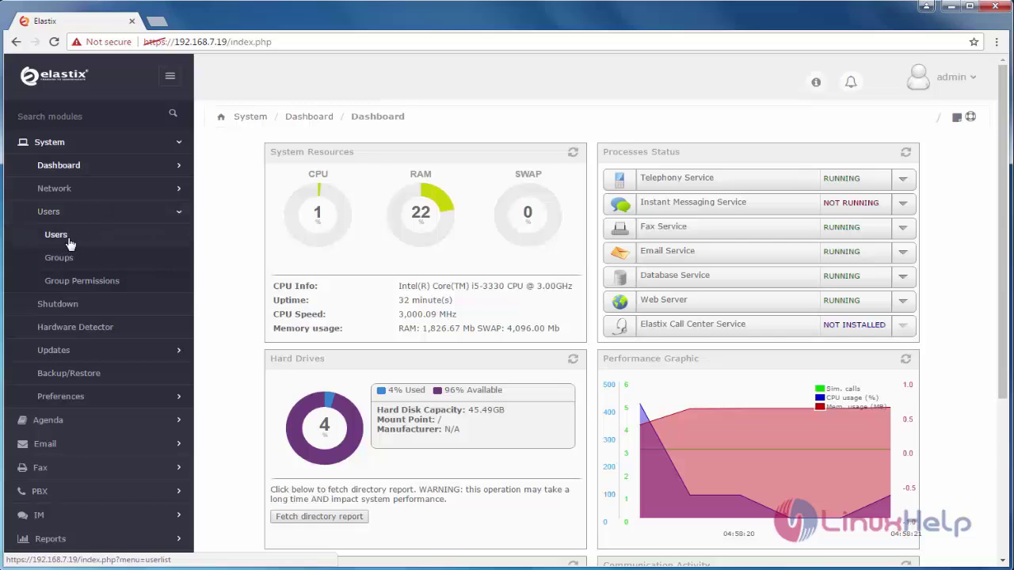
Create user 'system' with name 'system' and a password, in the Operator group
left_click(69, 239)
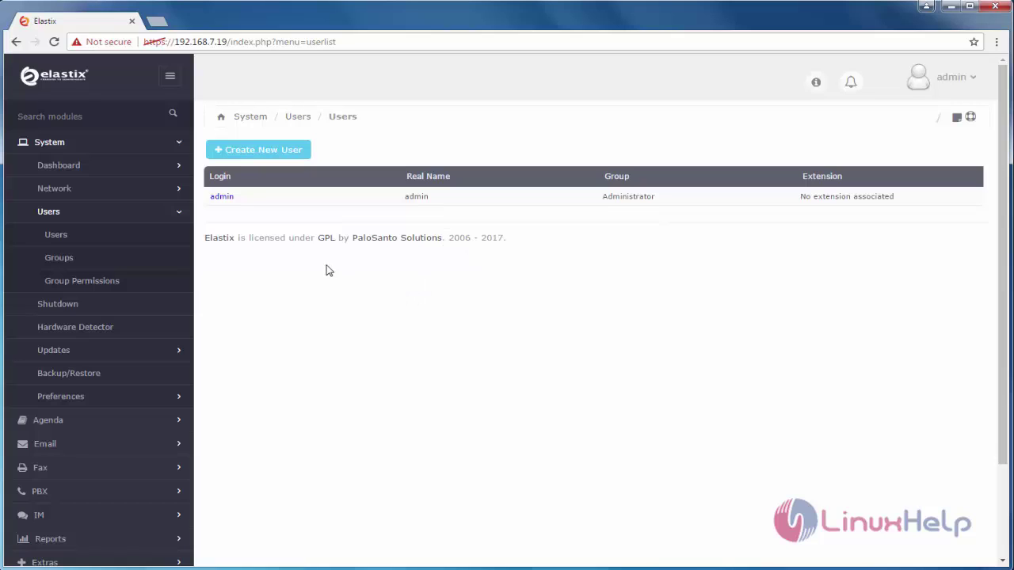
left_click(279, 156)
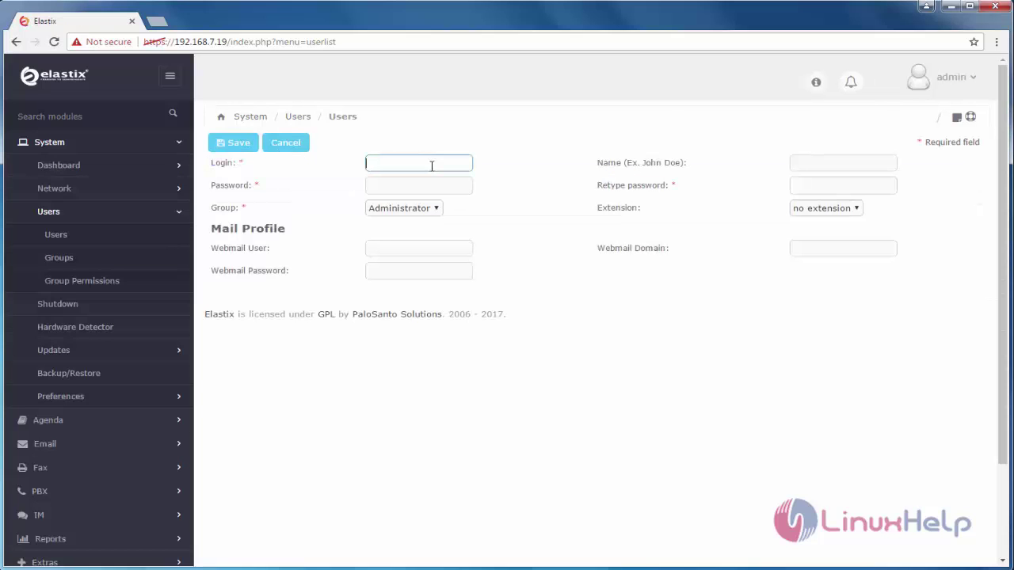
type("system")
left_click(798, 159)
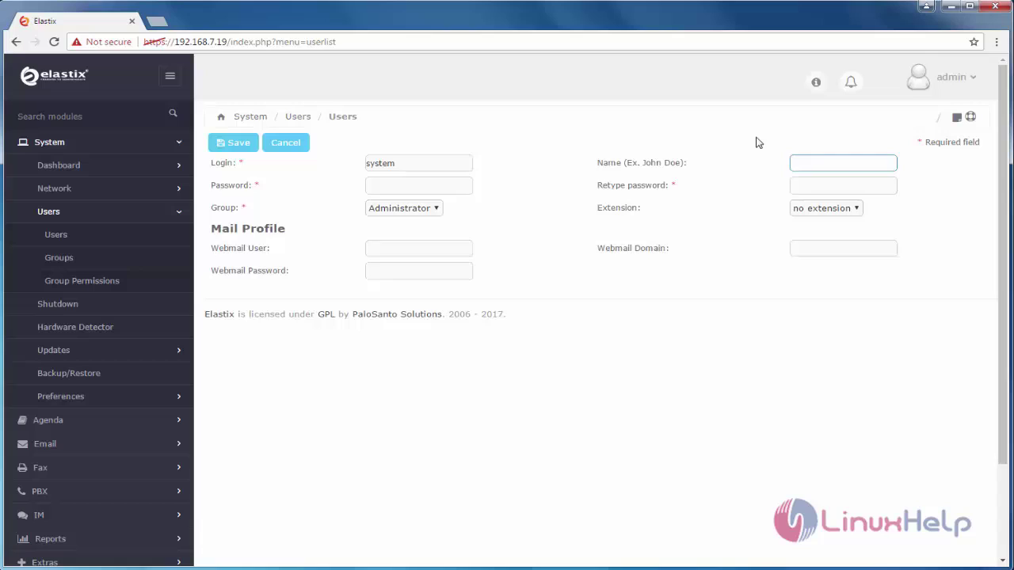
type("system")
left_click(418, 186)
type("•")
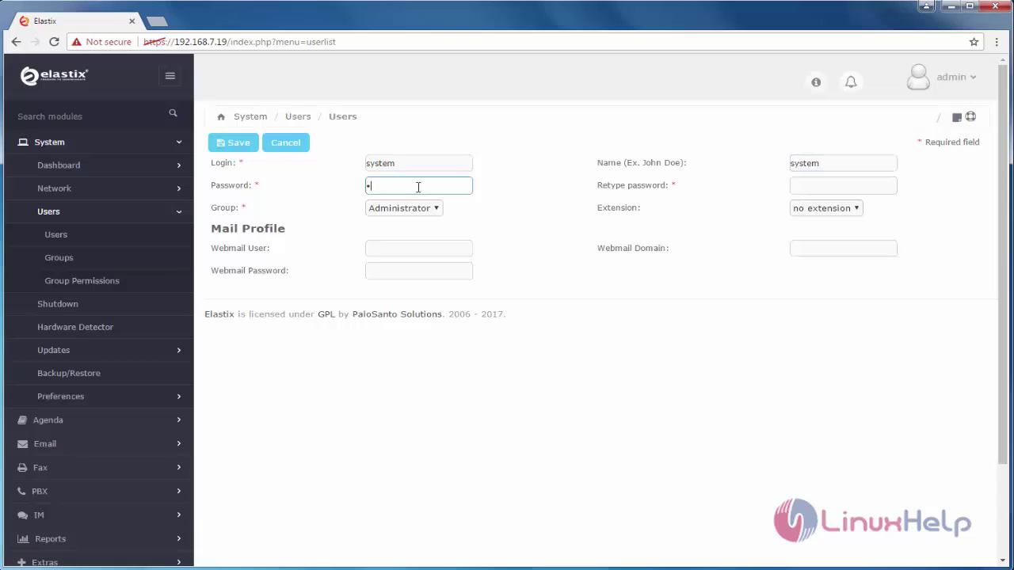
type("••")
left_click(829, 190)
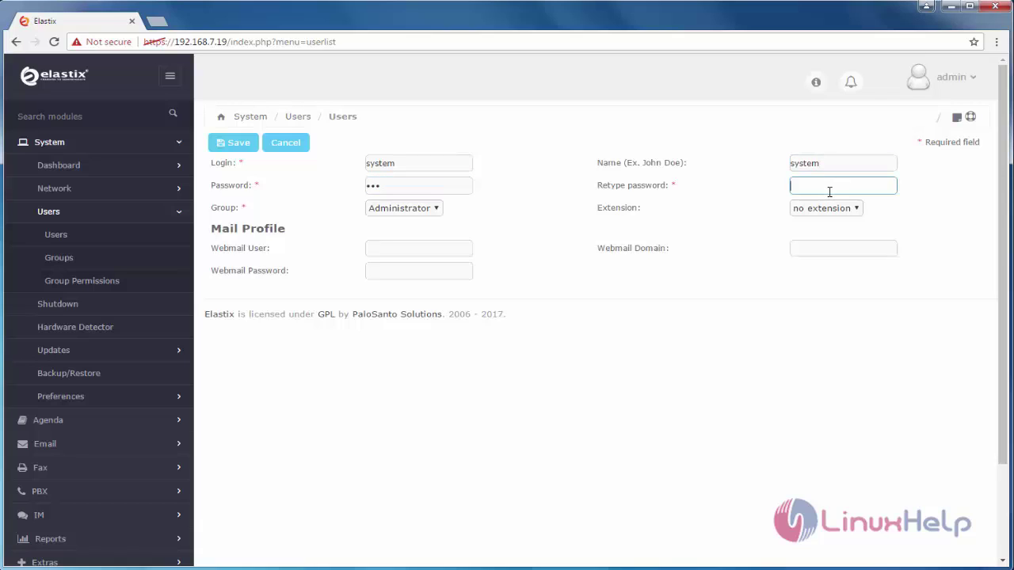
type("•••")
left_click(435, 212)
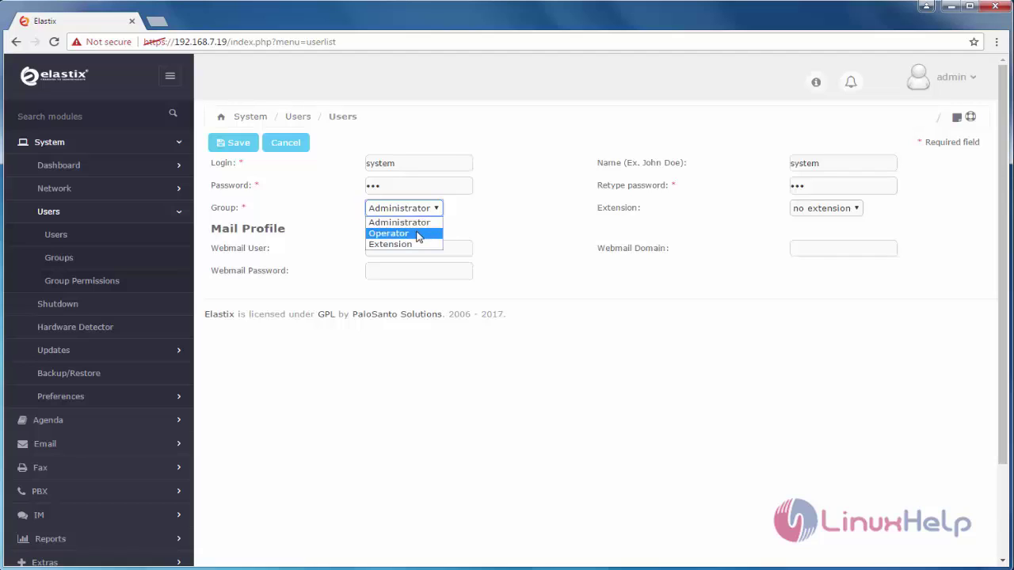
left_click(417, 234)
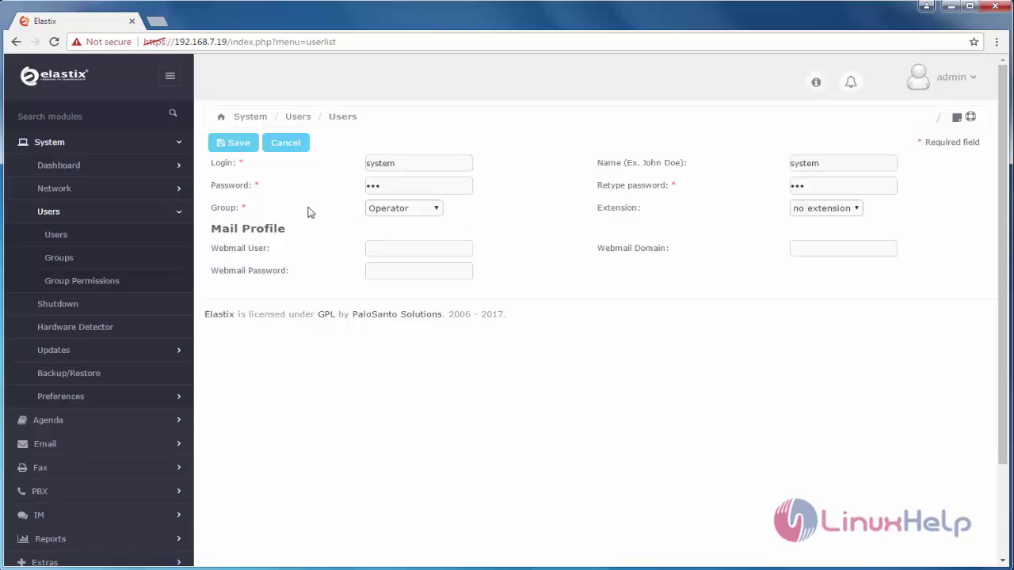
left_click(240, 143)
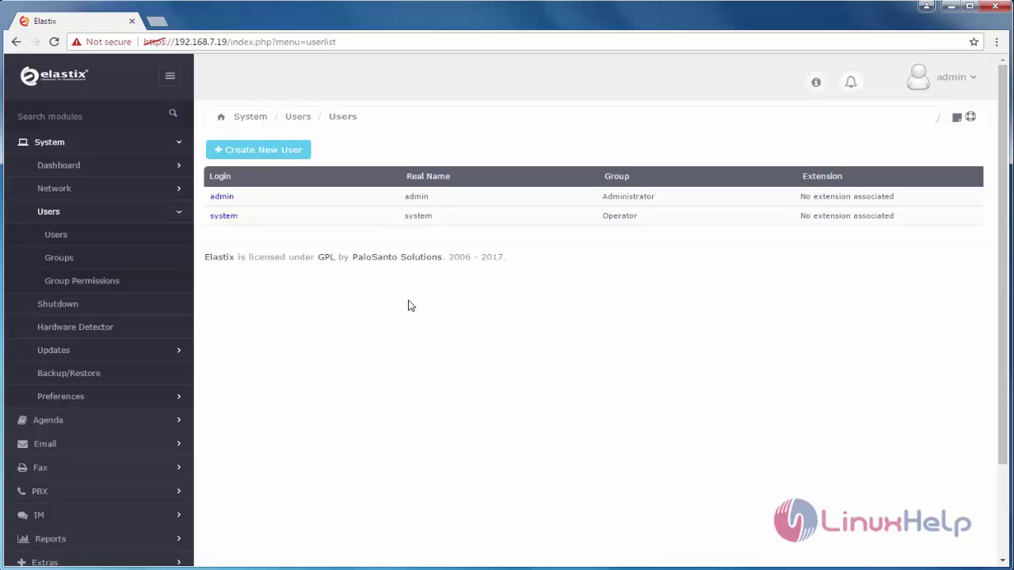
Add a group named 'Test Group' with description 'This is test group' and save it
left_click(71, 260)
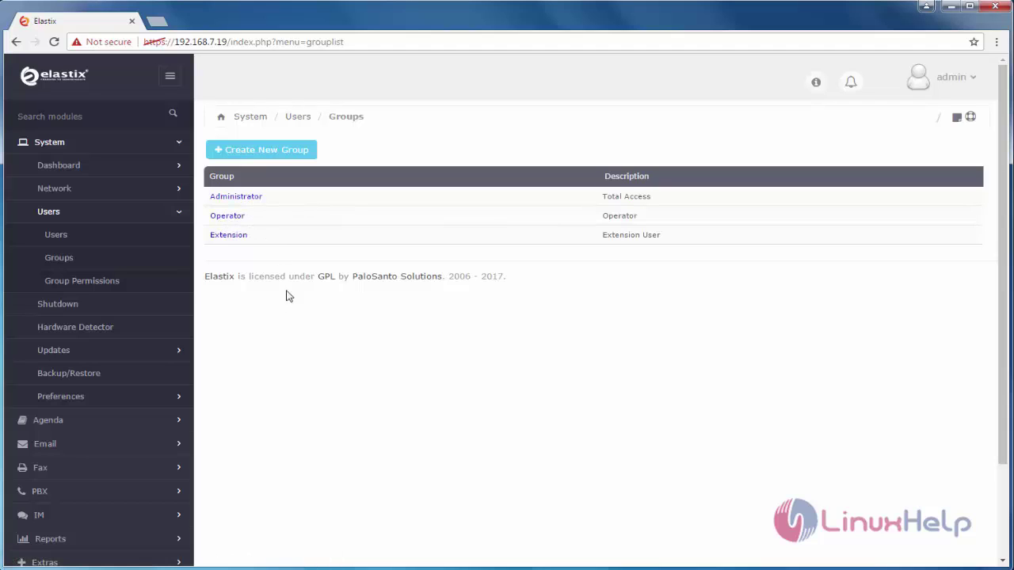
left_click(277, 156)
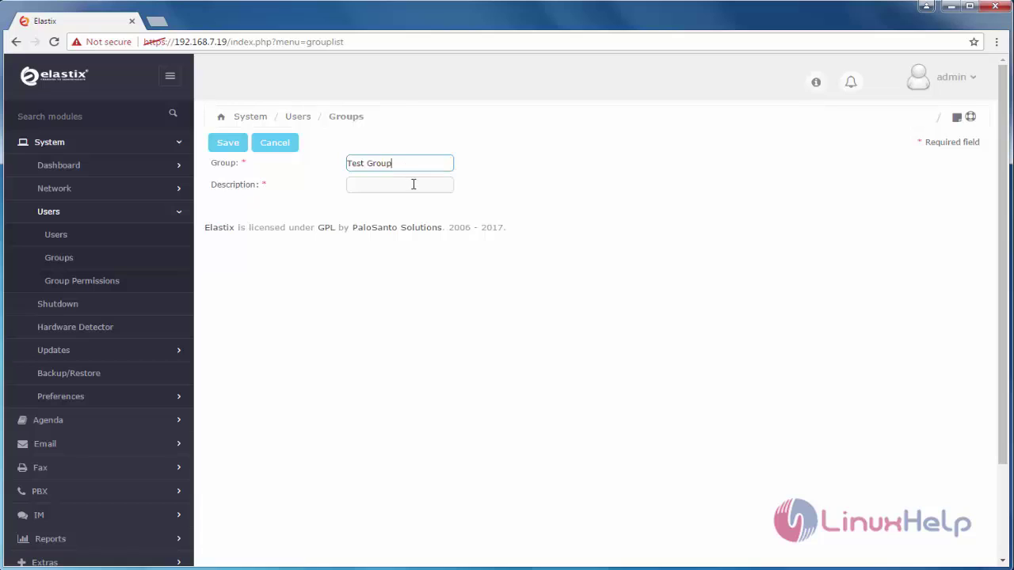
left_click(413, 185)
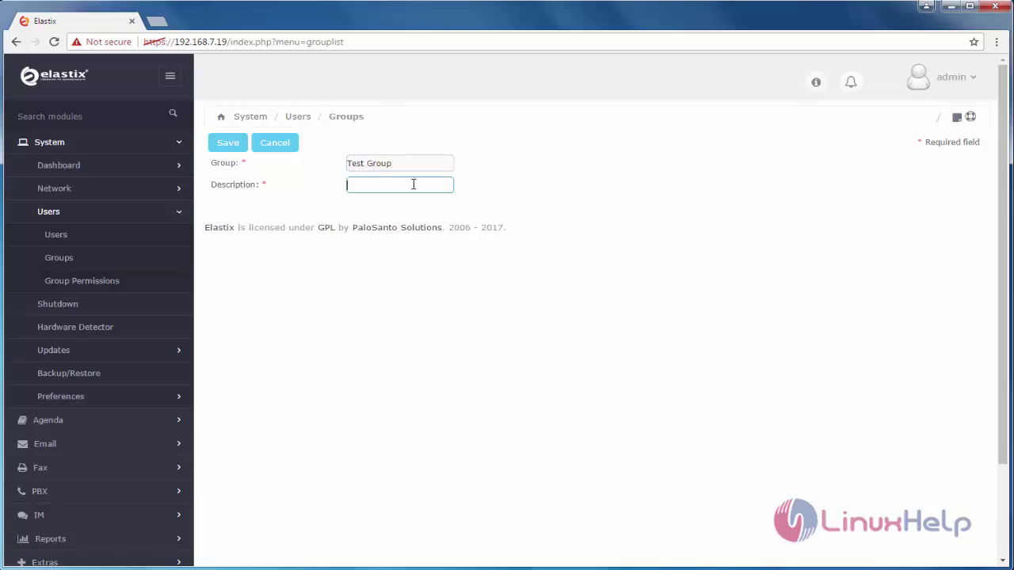
left_click(643, 198)
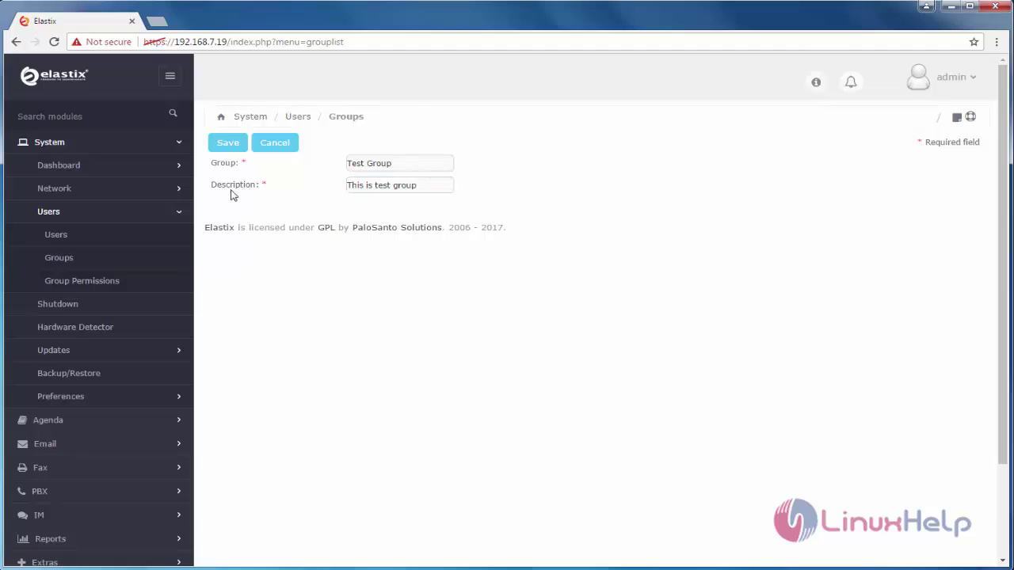
left_click(232, 144)
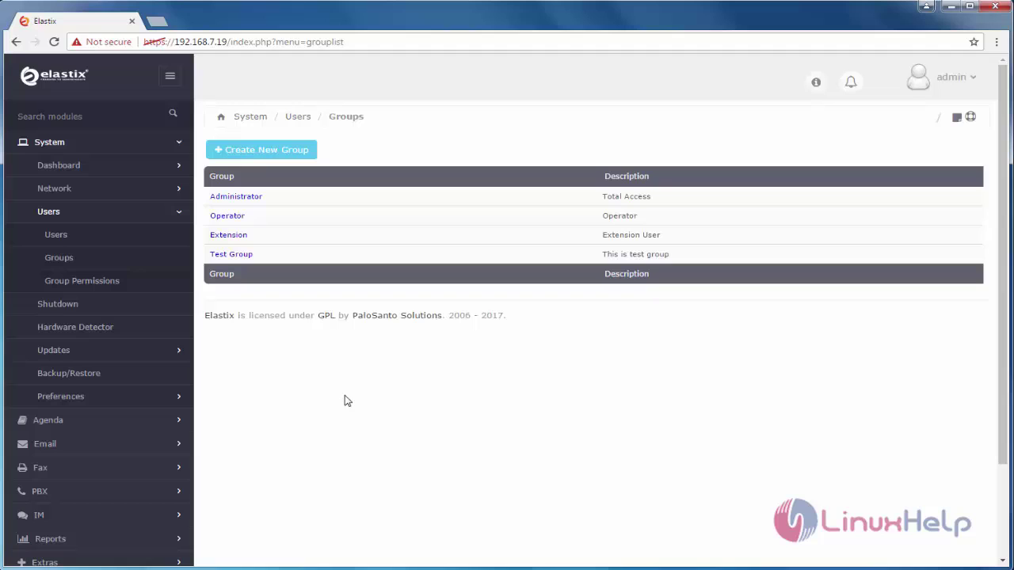
Edit user 'system' and change its group from Operator to Test Group
left_click(232, 252)
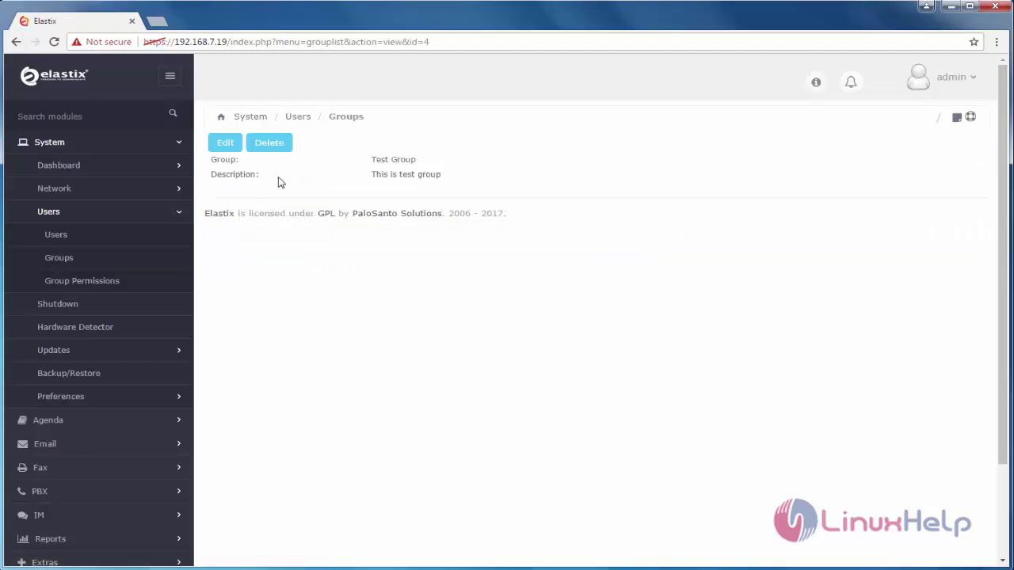
left_click(226, 145)
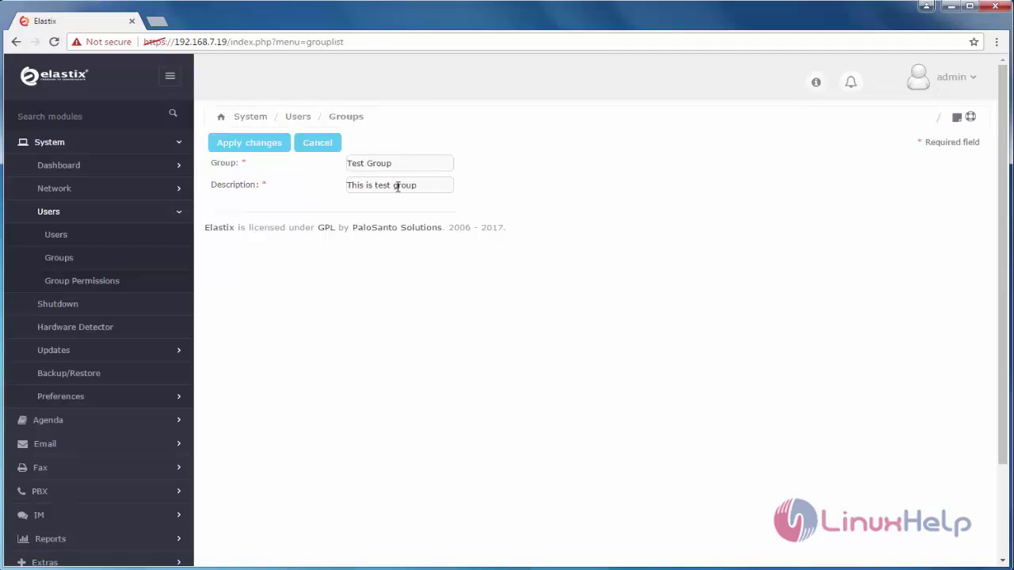
left_click(63, 238)
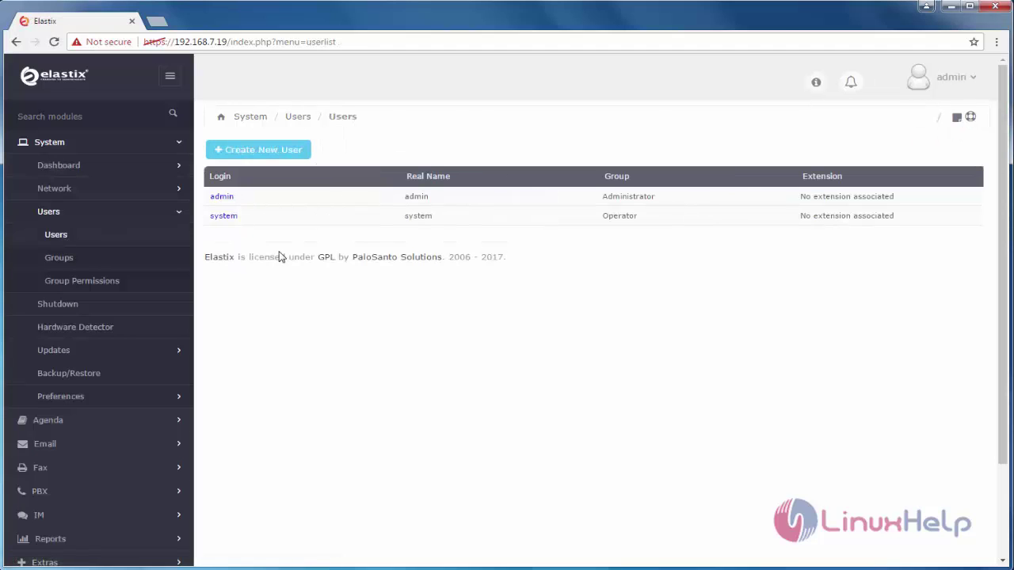
left_click(224, 216)
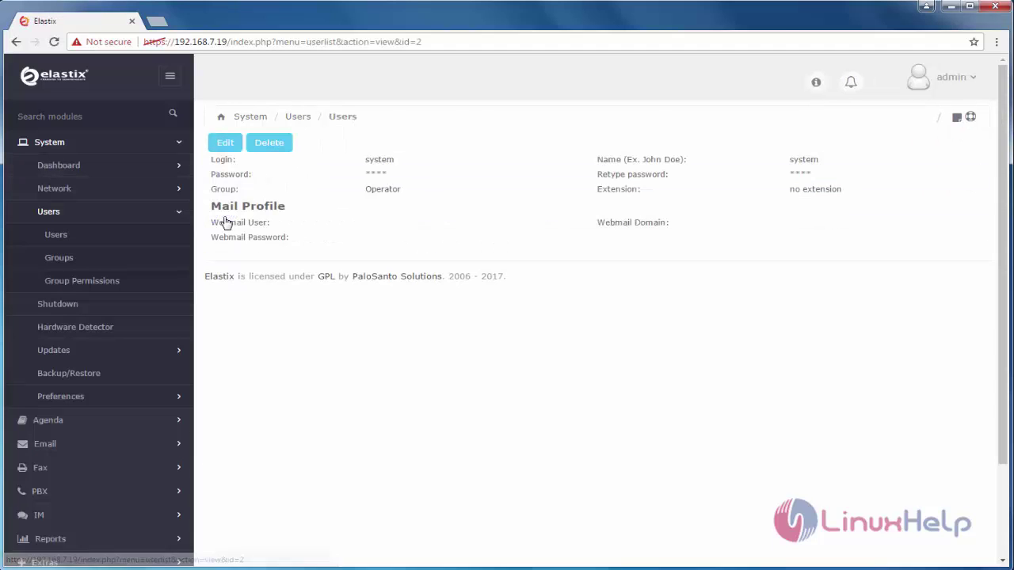
left_click(225, 145)
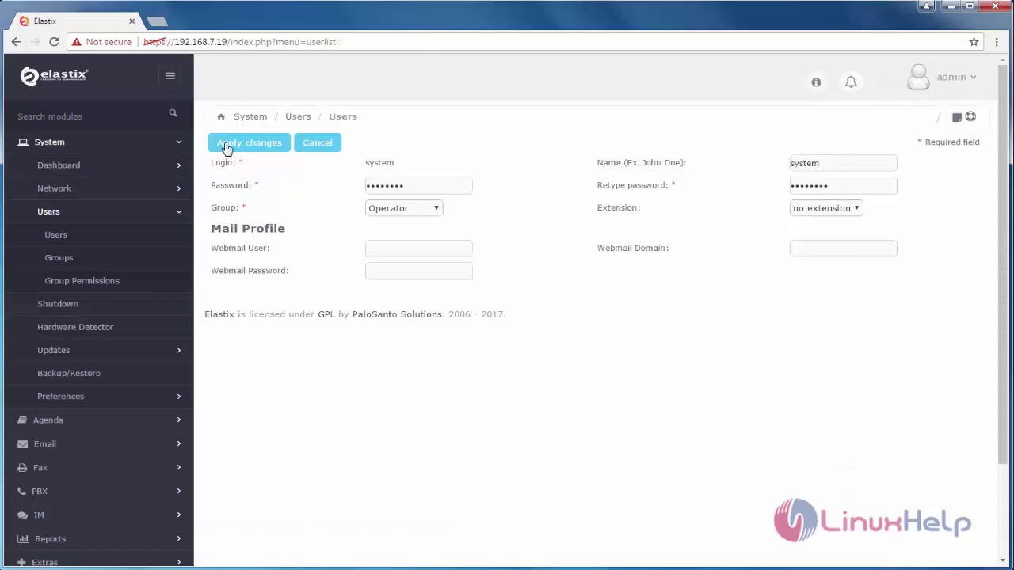
left_click(437, 210)
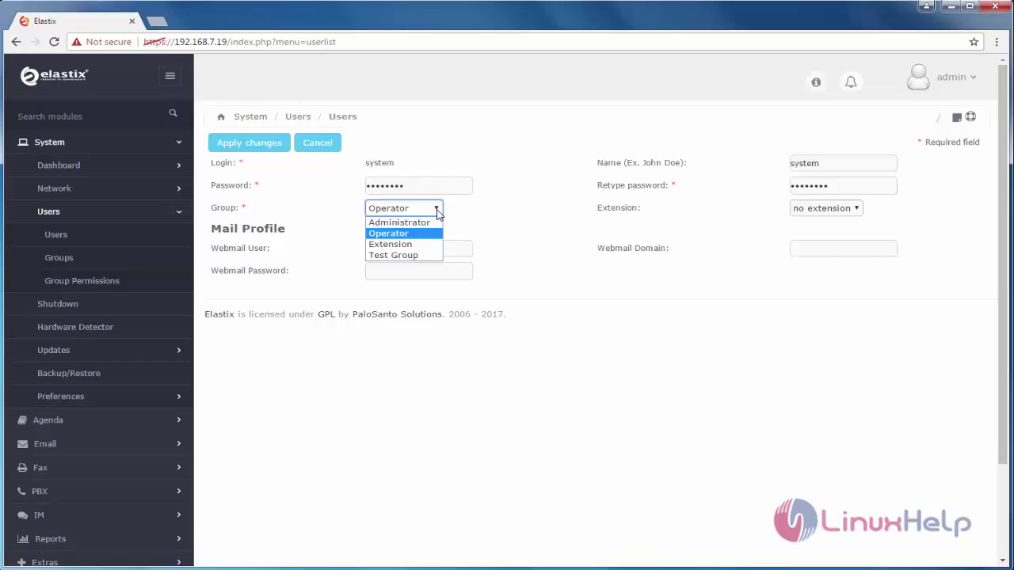
left_click(414, 256)
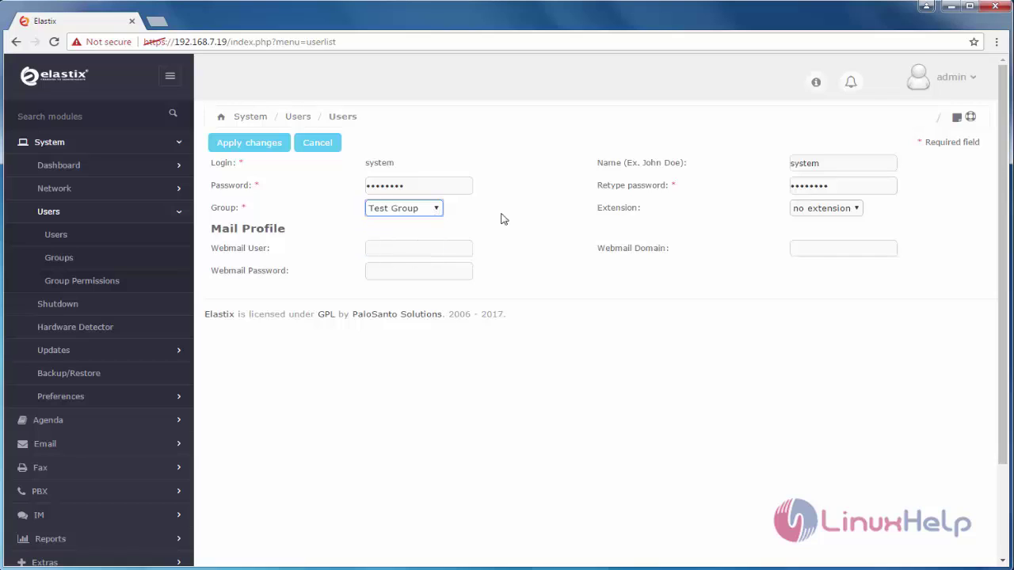
left_click(259, 149)
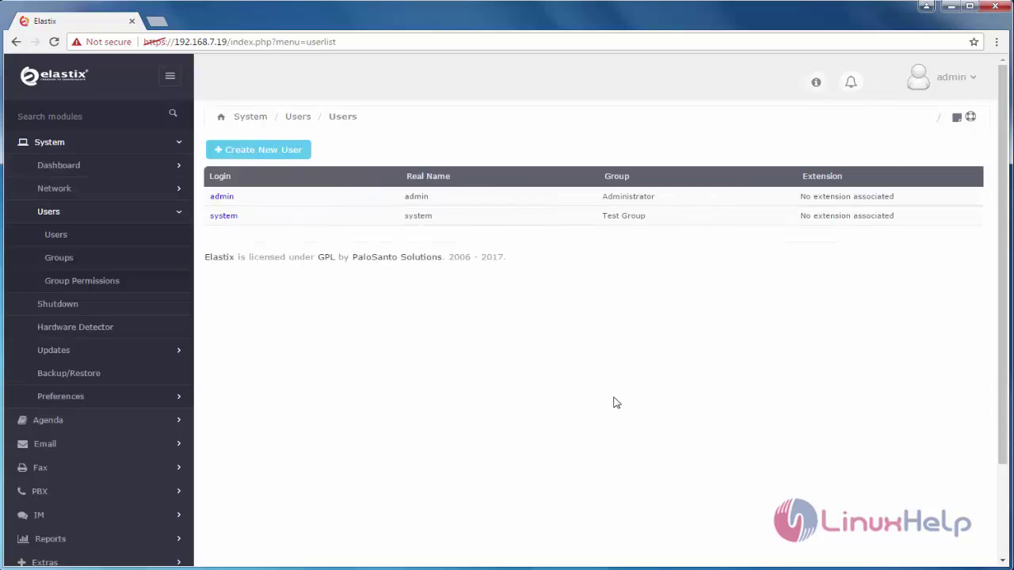
In Group Permissions, toggle Administrator's system > sysdash dashboard permission off and back on
left_click(107, 284)
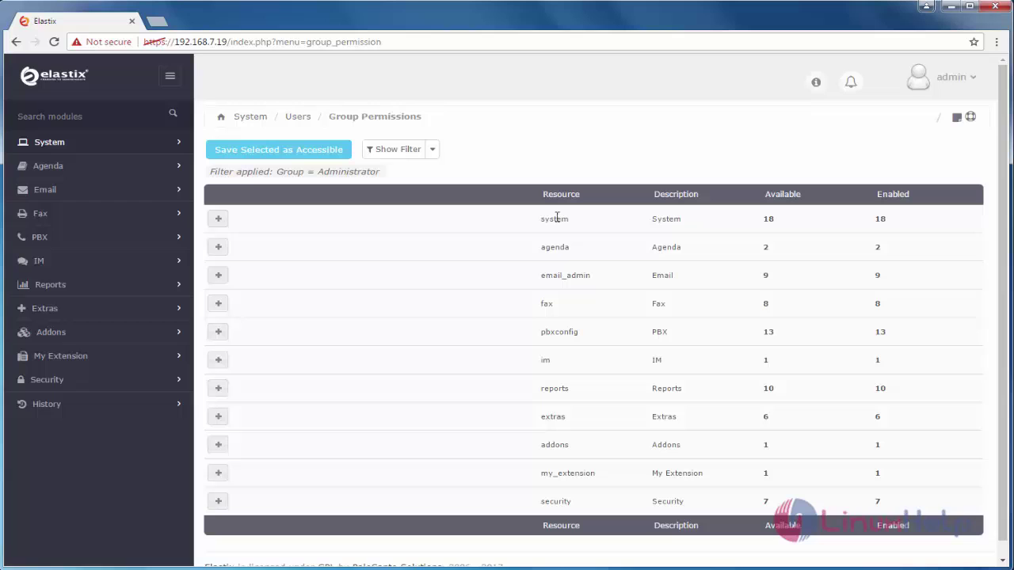
left_click(219, 219)
left_click(329, 248)
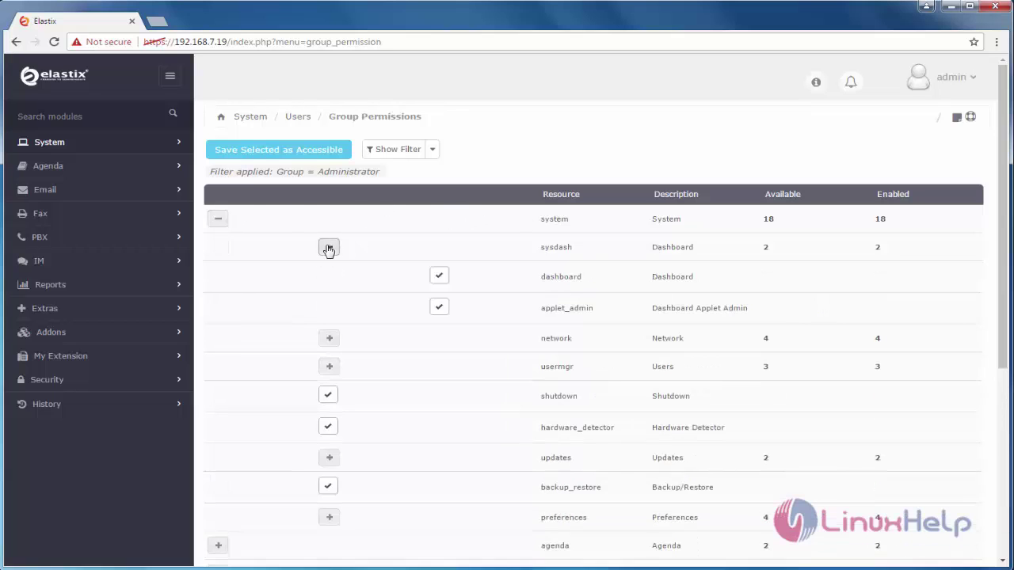
left_click(440, 277)
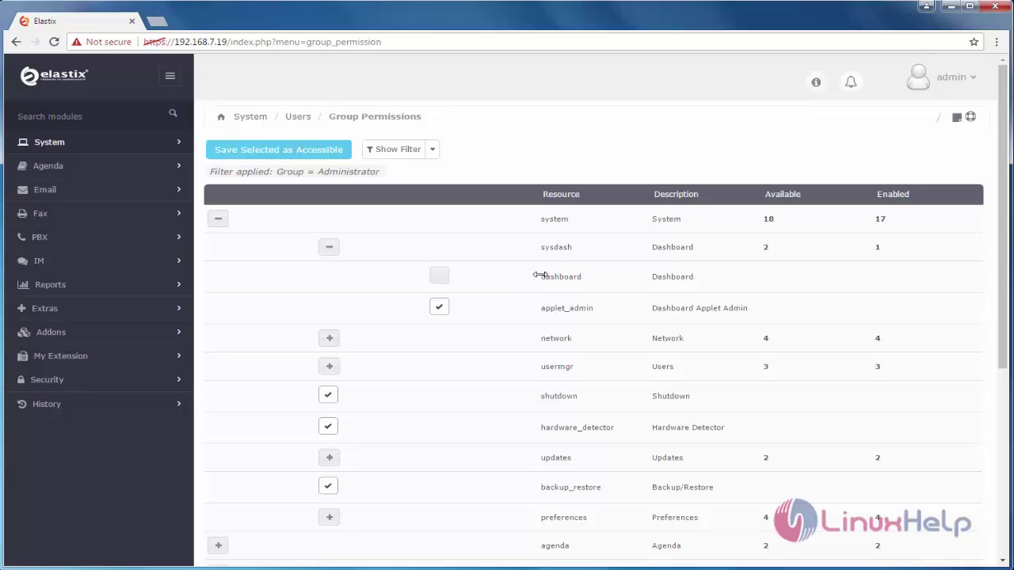
left_click_drag(539, 276, 597, 275)
left_click(441, 277)
left_click(330, 249)
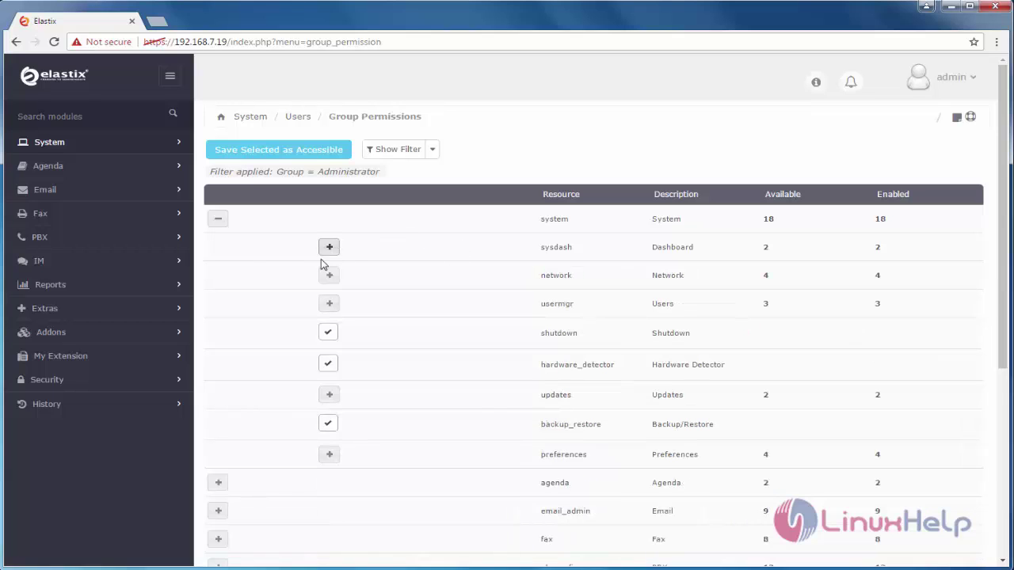
left_click(220, 224)
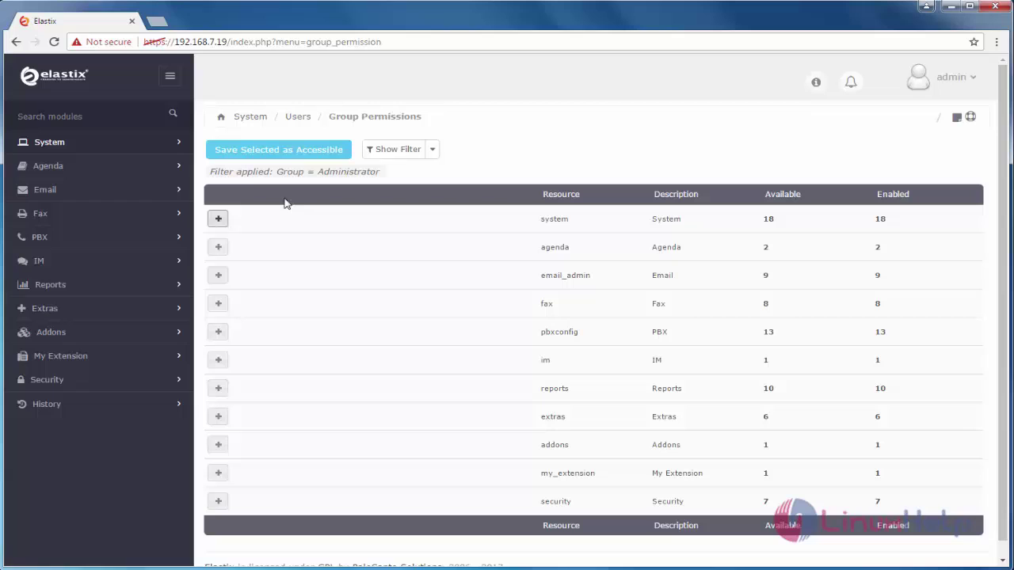
Filter Group Permissions to show Test Group's resources
left_click(433, 154)
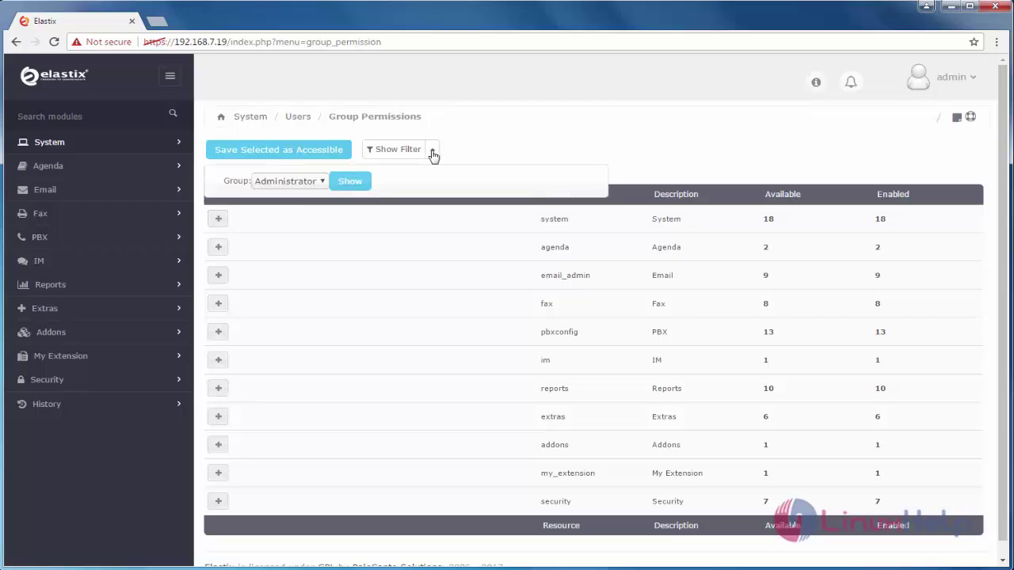
left_click(323, 182)
left_click(322, 182)
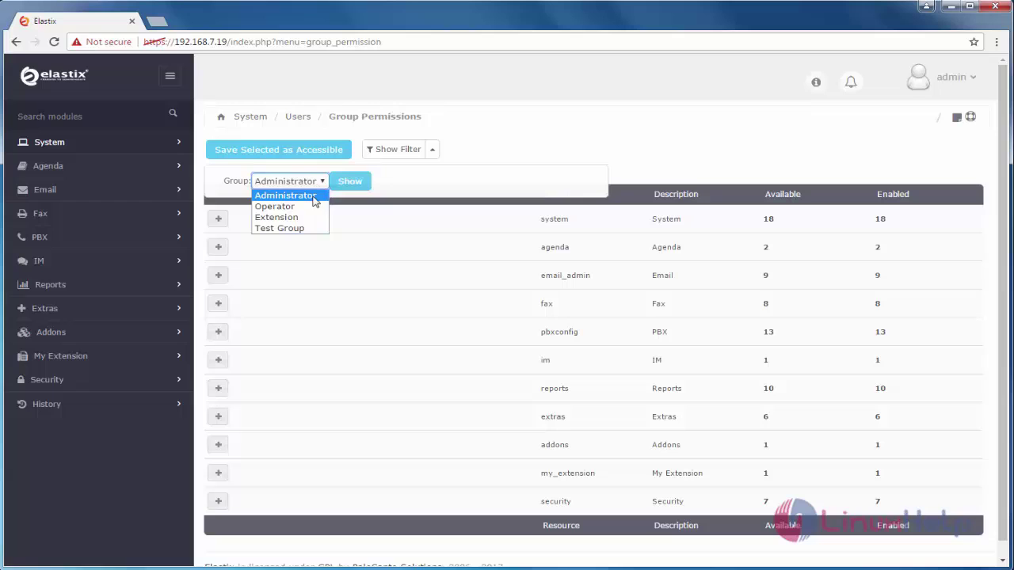
left_click(295, 229)
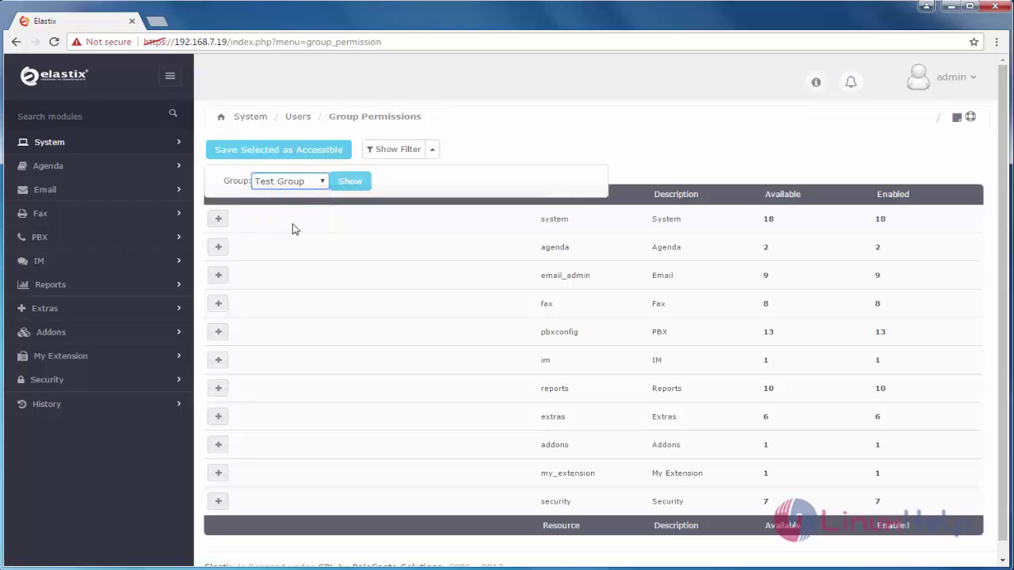
left_click(356, 184)
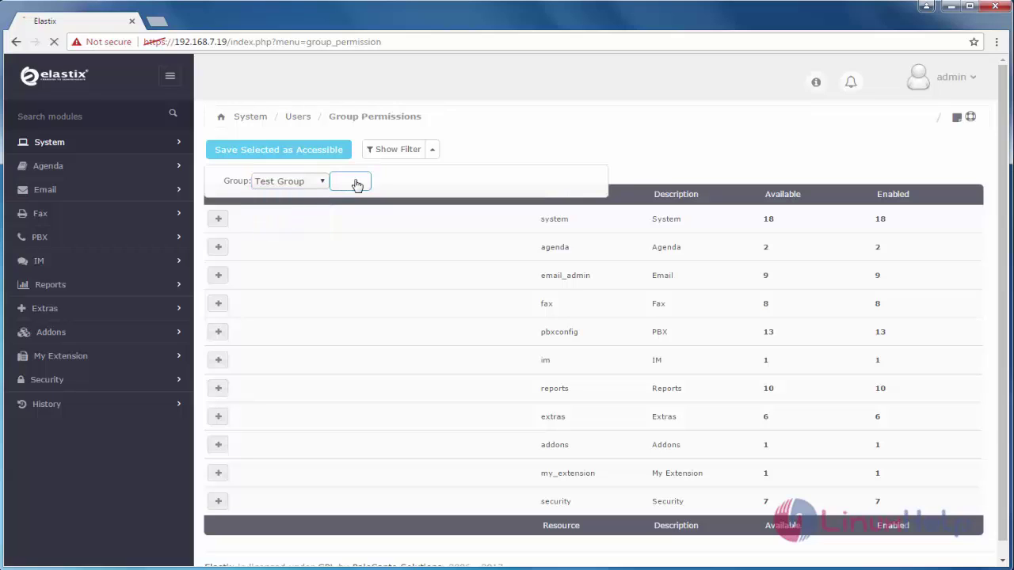
Under system > sysdash, grant then revoke Test Group's dashboard and applet_admin access
left_click(217, 220)
left_click(330, 252)
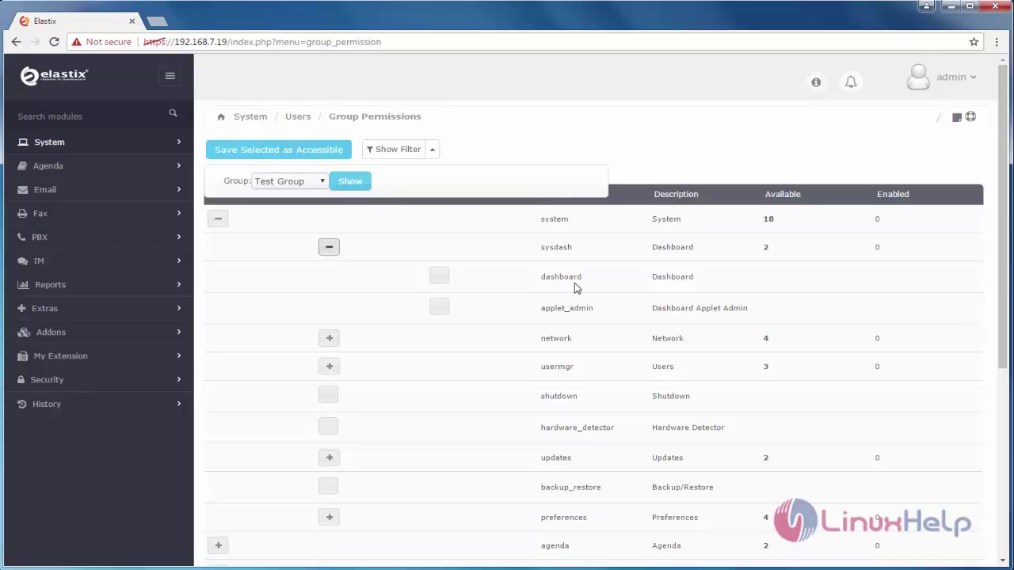
left_click(439, 279)
left_click(440, 309)
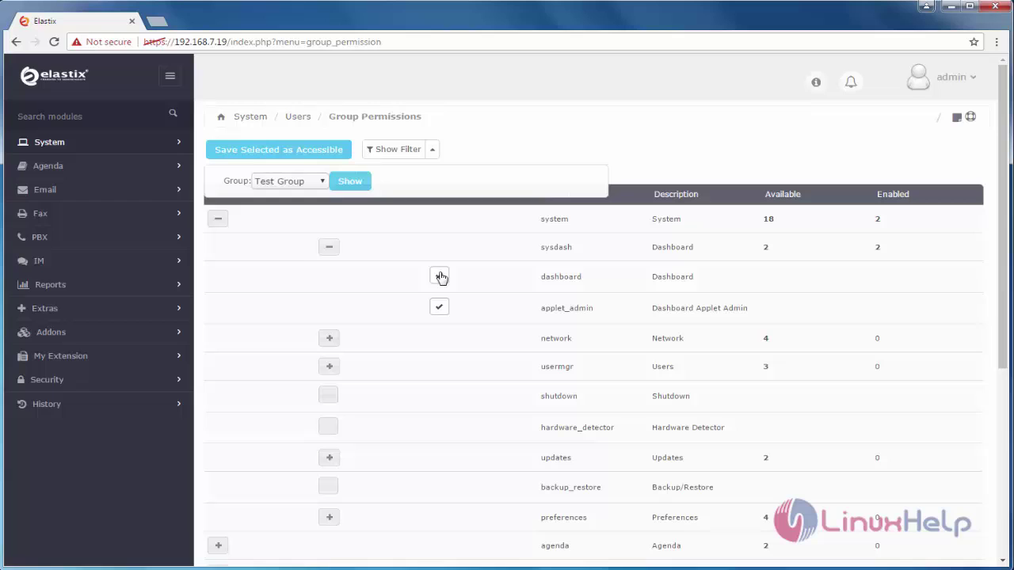
left_click(441, 277)
left_click(441, 308)
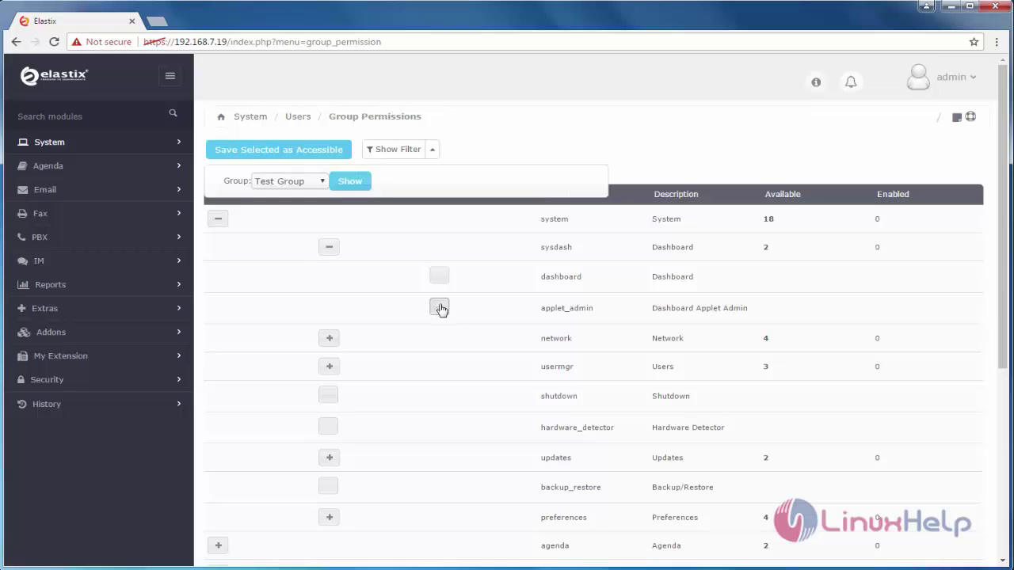
left_click(330, 248)
Under network, toggle dhcp_clientlist and dhcp_server on and off, then collapse the system rows
left_click(331, 275)
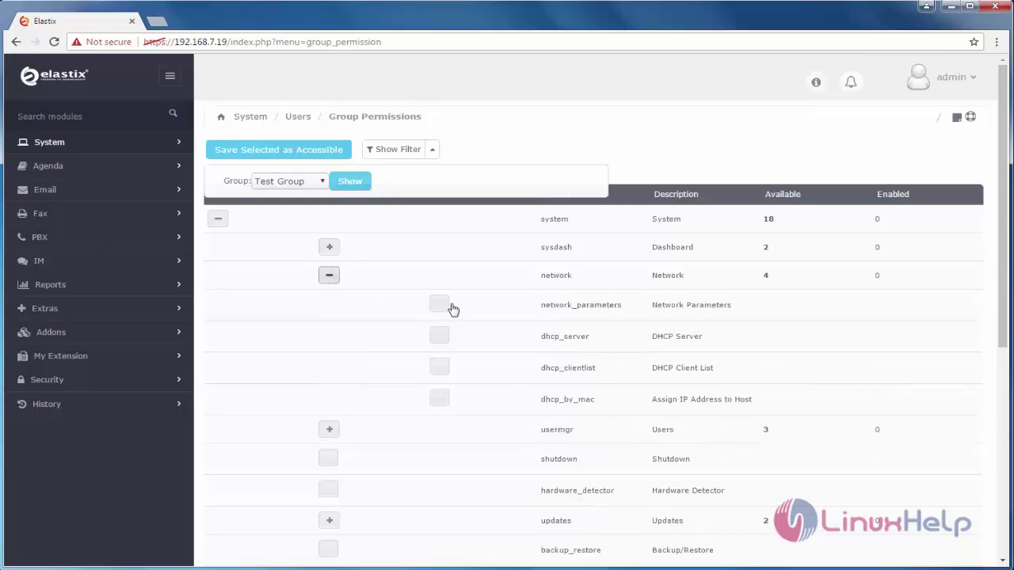
left_click(439, 304)
left_click(441, 367)
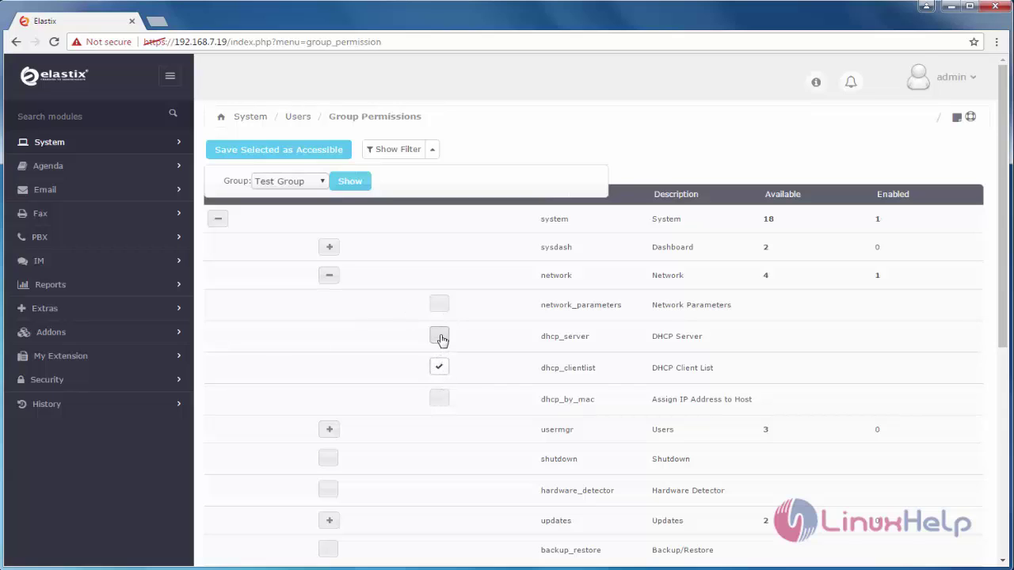
left_click(440, 337)
left_click(441, 367)
left_click(441, 337)
left_click(329, 275)
left_click(328, 303)
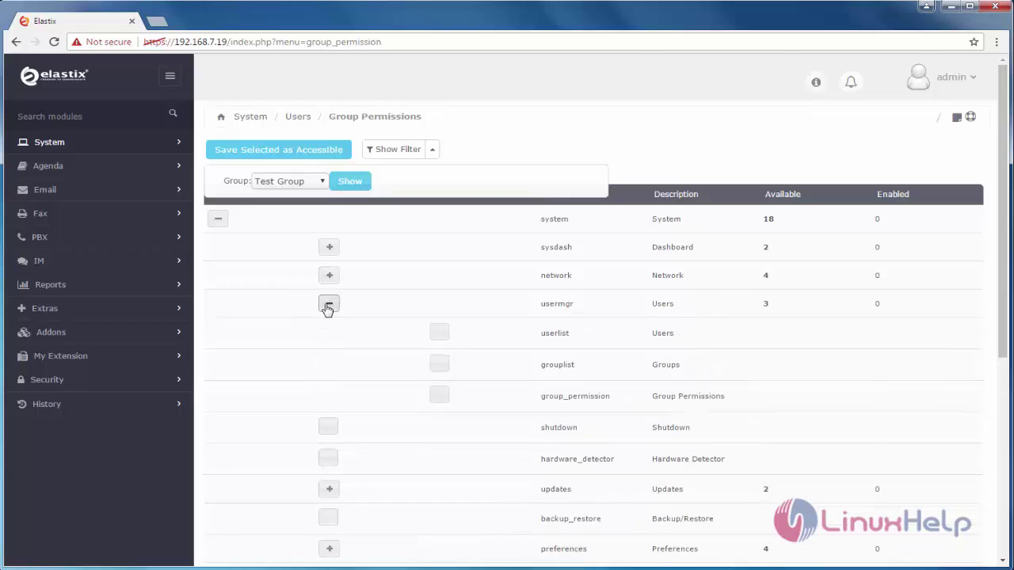
left_click(329, 305)
left_click(219, 220)
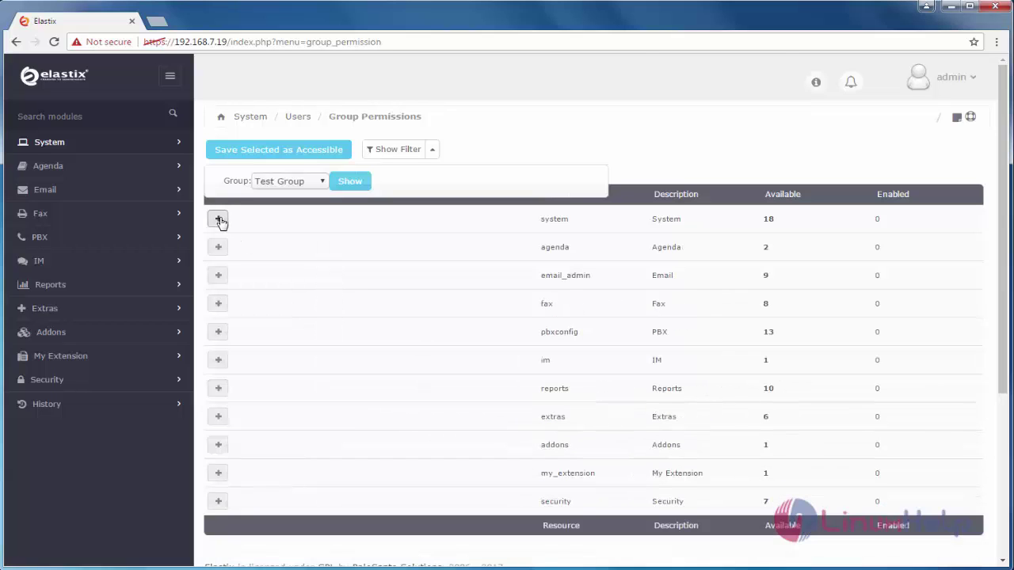